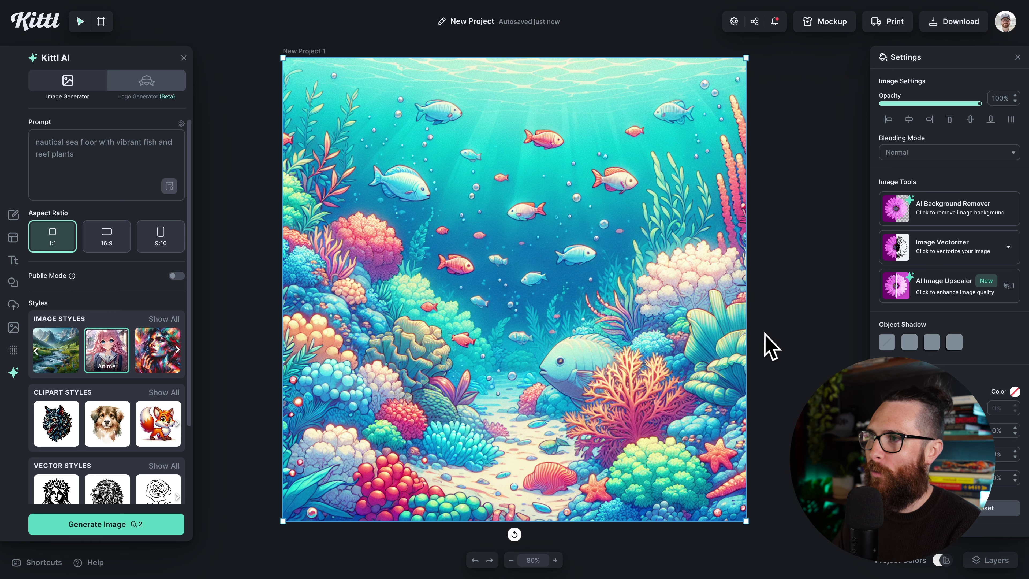
Deselect the reef image, then select all the prompt text and delete it
left_click(770, 344)
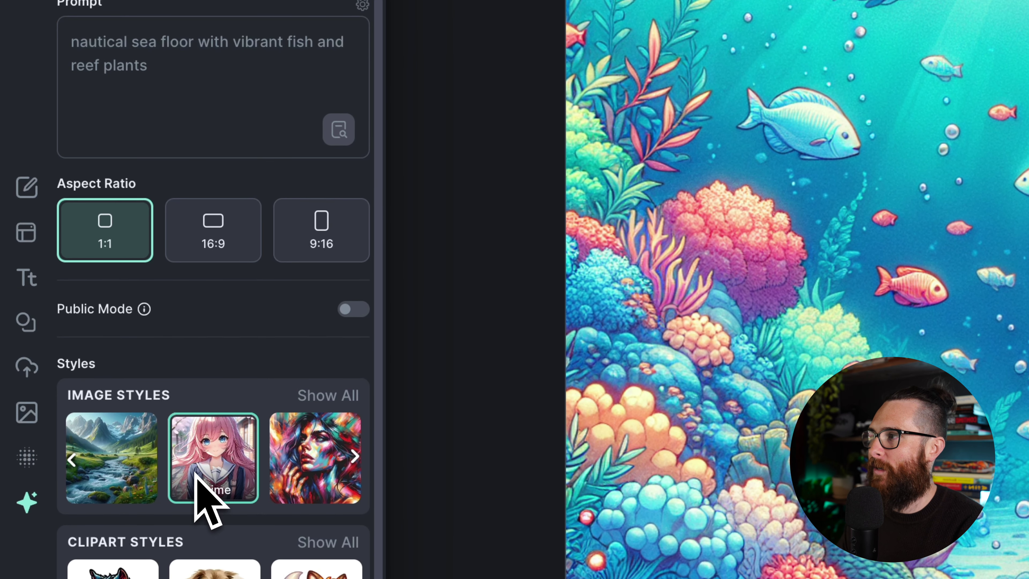
double_click(209, 93)
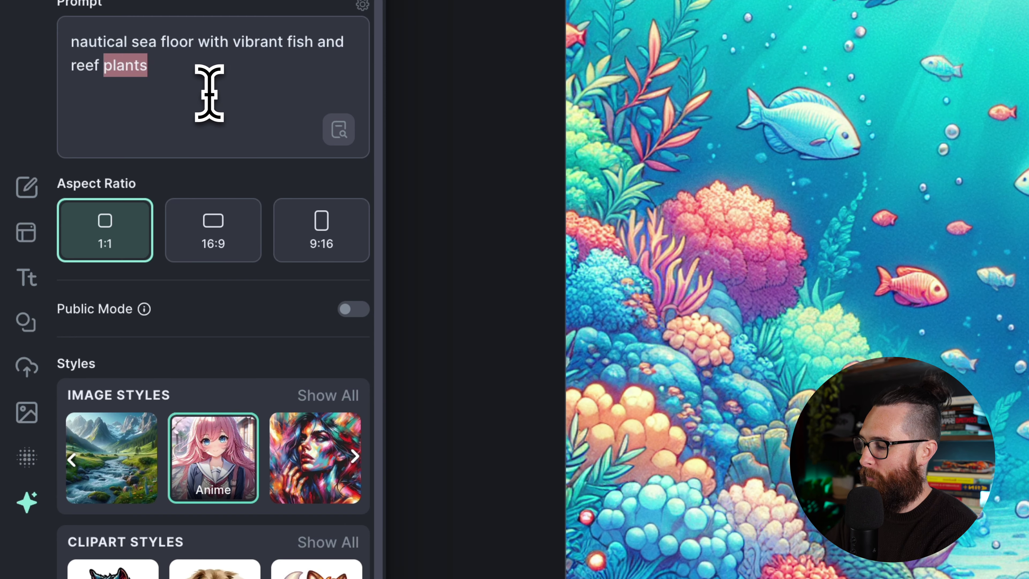
key("super+a")
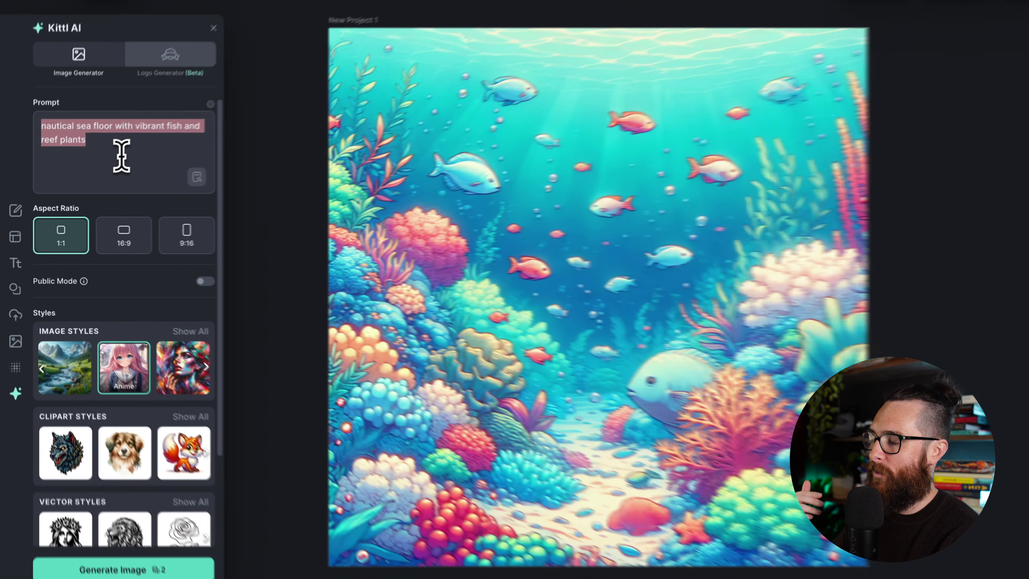
key("BackSpace")
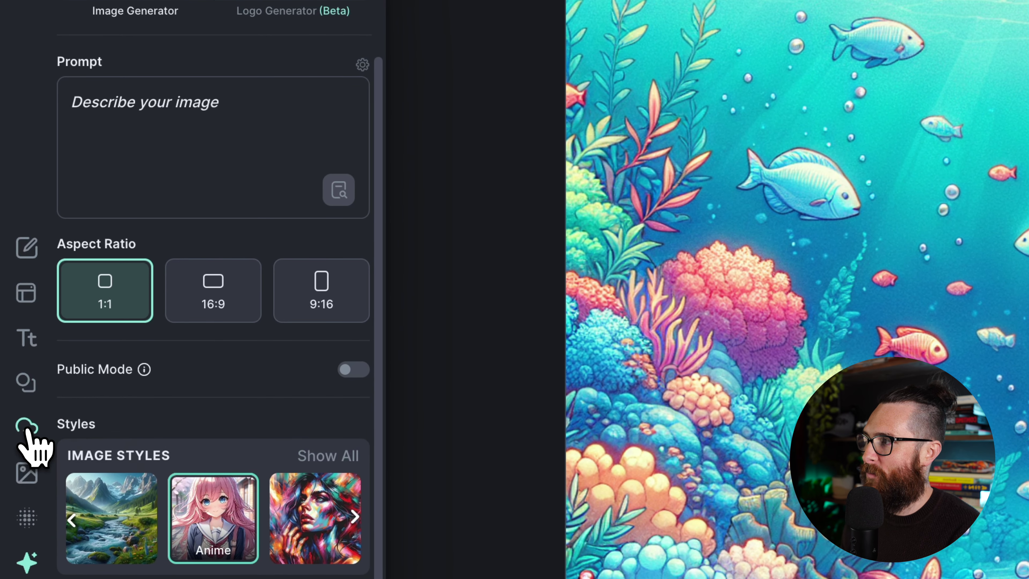
Open the AI Generated uploads folder and view the reef image's saved prompt details
left_click(27, 429)
left_click(198, 153)
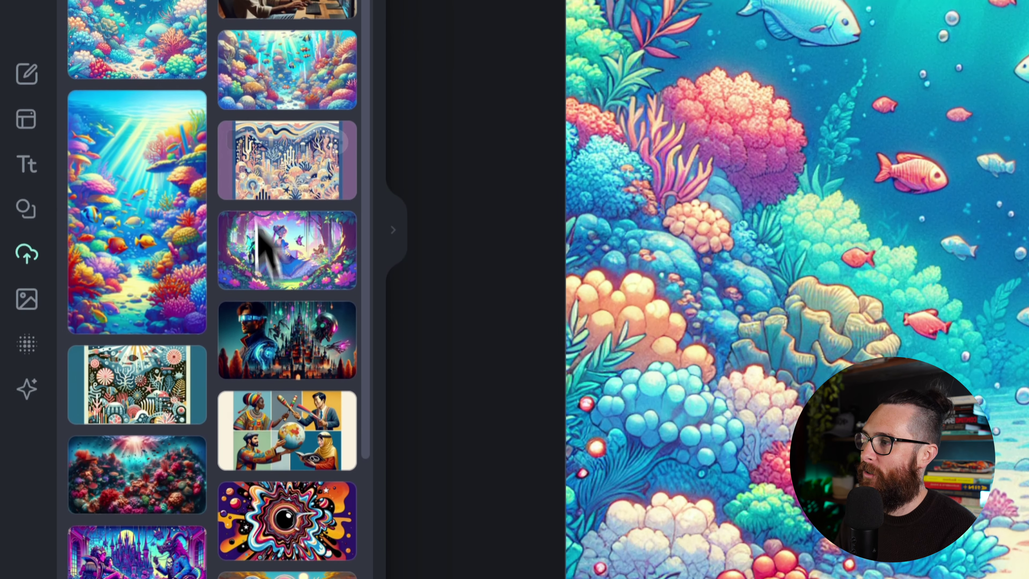
mouse_move(178, 421)
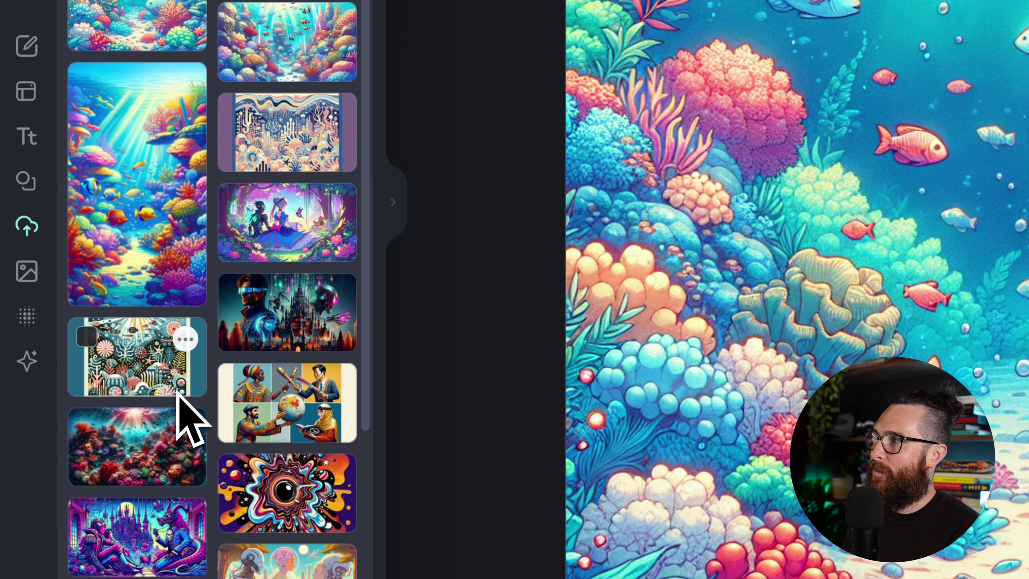
mouse_move(150, 162)
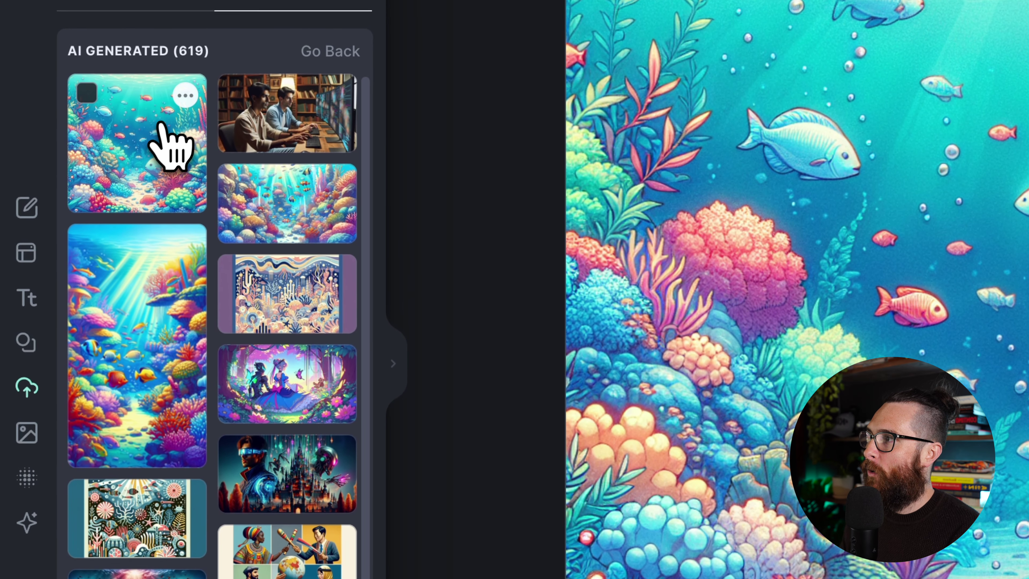
left_click(187, 100)
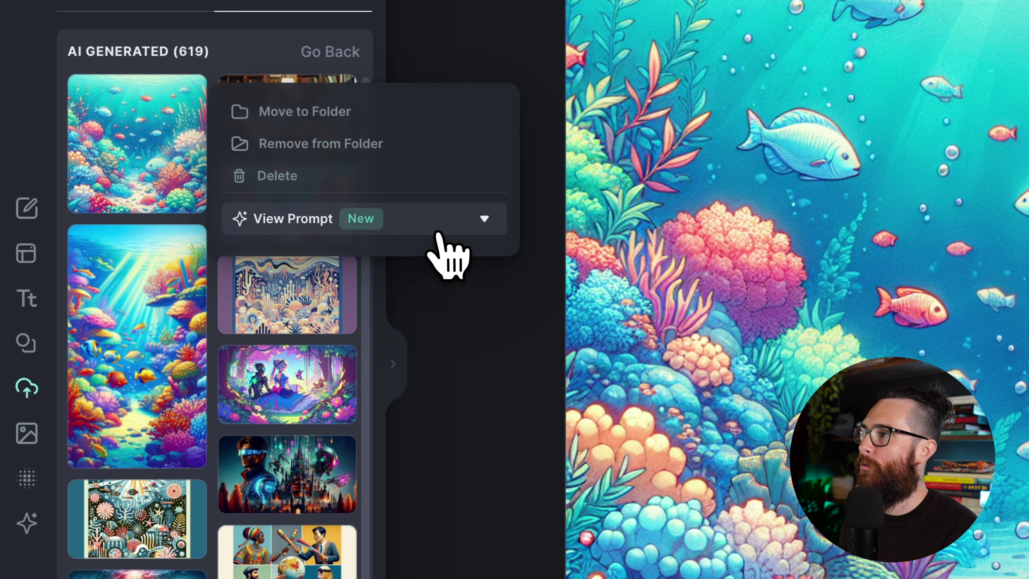
left_click(483, 219)
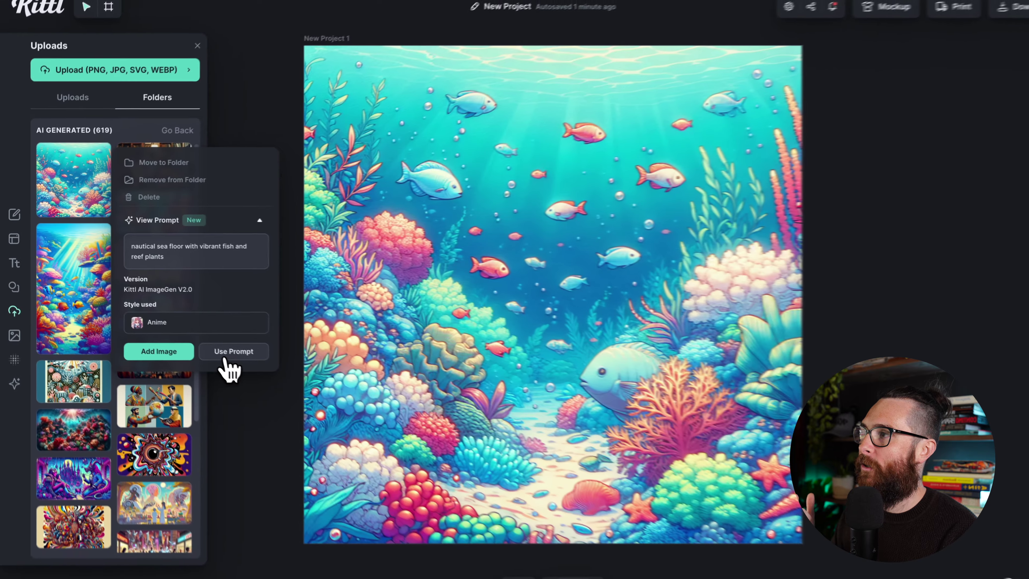
Send the reef image's saved prompt back to the AI Image Generator
left_click(435, 463)
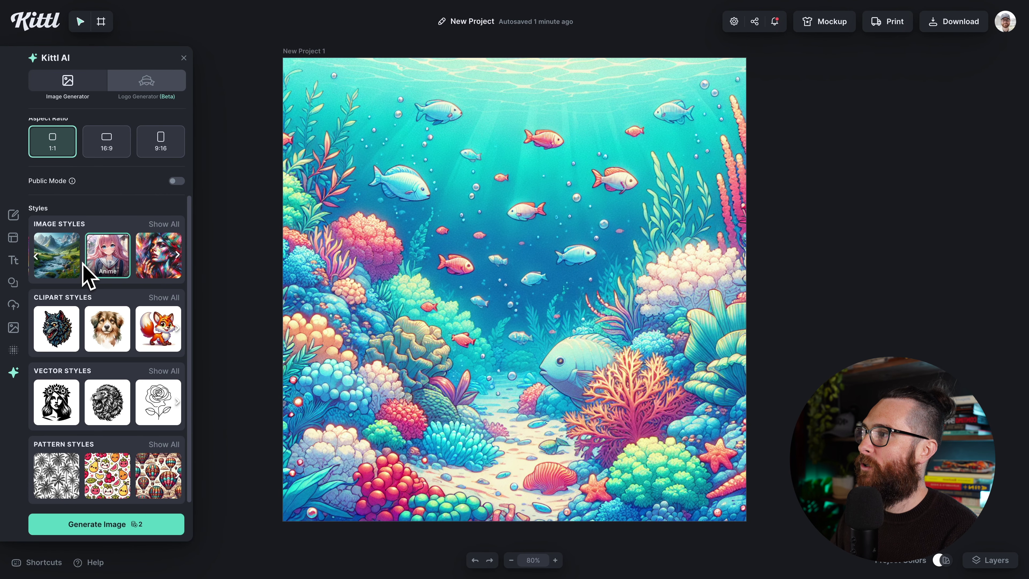
Generate a new image with the Digital Art style at 16:9, then open the image library
scroll(87, 275, "left", 2)
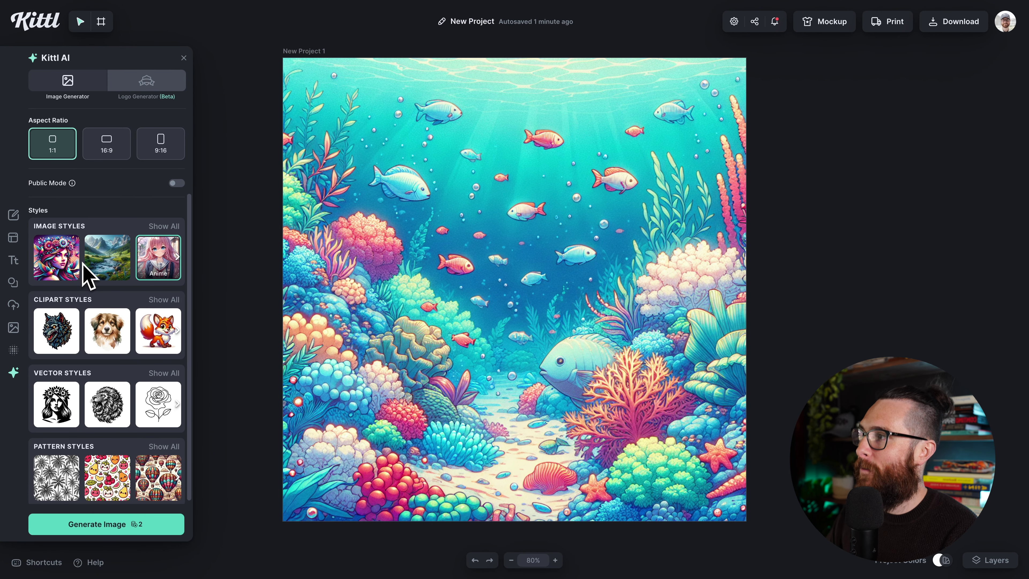
left_click(65, 271)
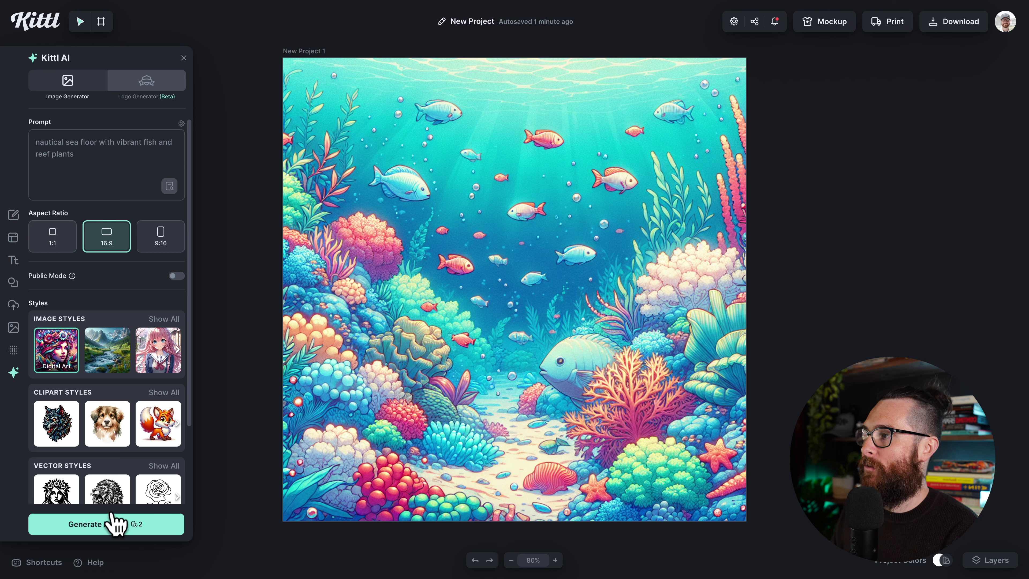
left_click(107, 524)
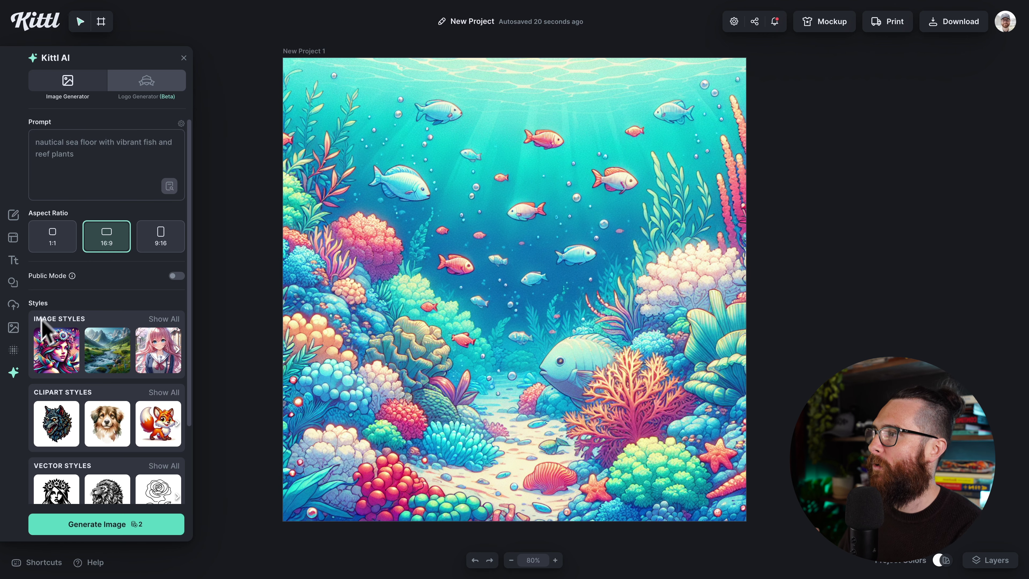
left_click(15, 328)
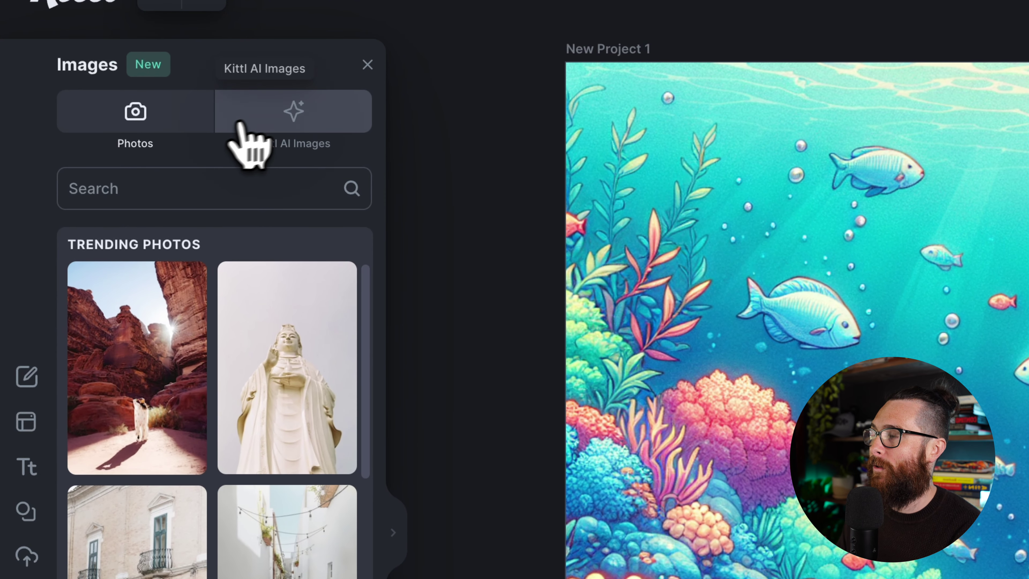
Switch to the Kittl AI Images tab and scroll through the gallery to the wolf-cap portrait
left_click(282, 119)
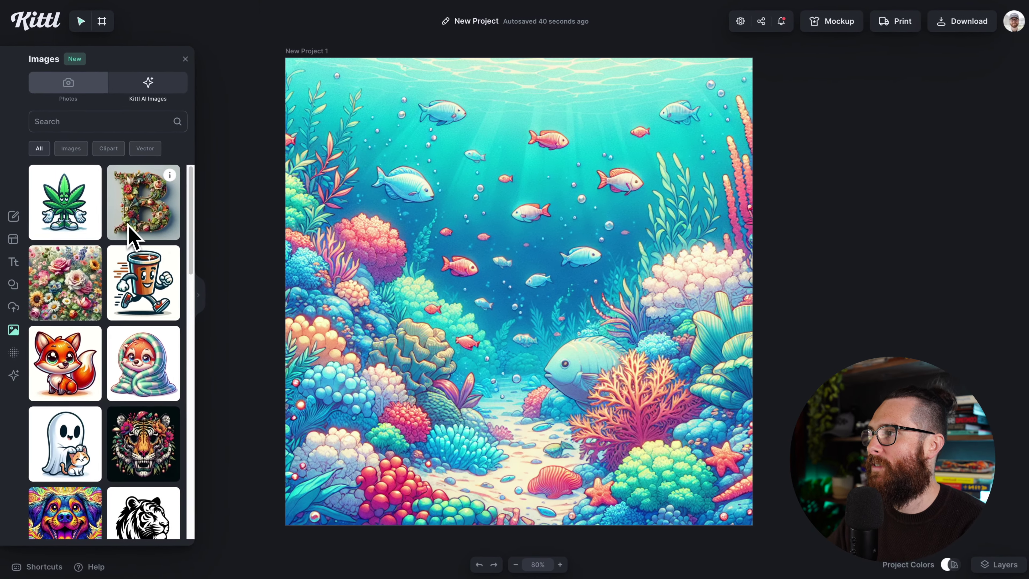
scroll(132, 249, "down", 8)
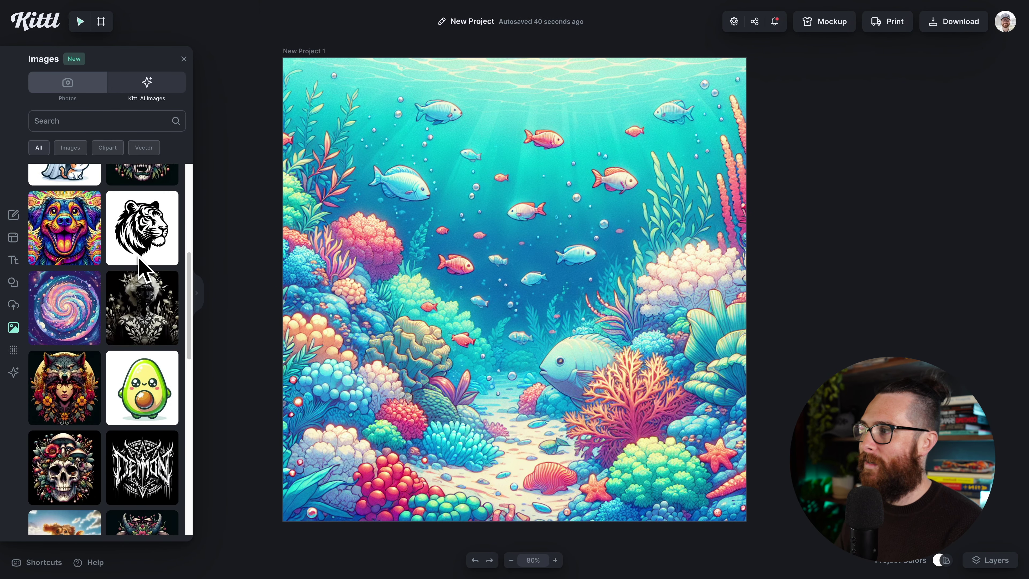
scroll(142, 268, "down", 5)
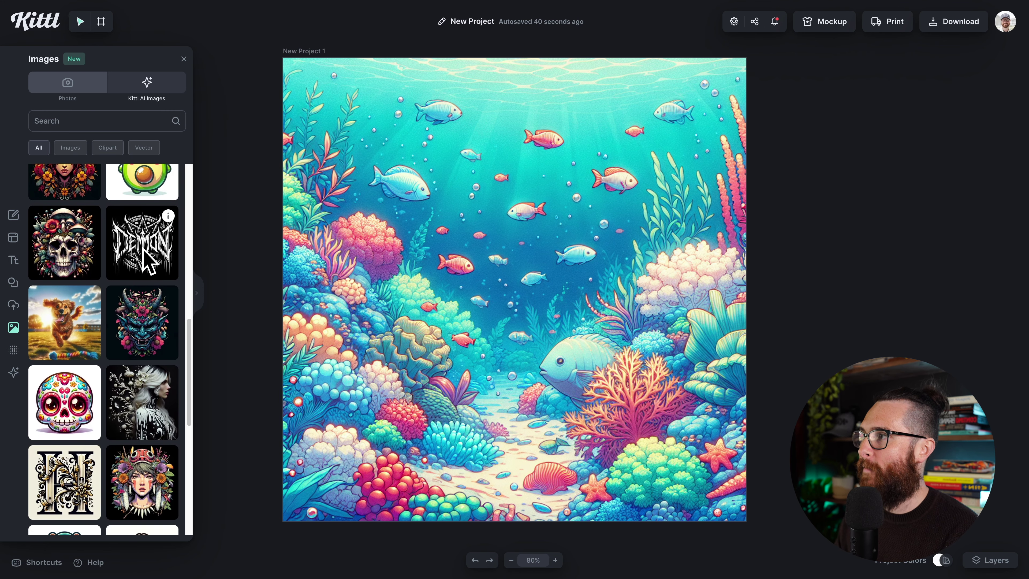
scroll(105, 256, "up", 3)
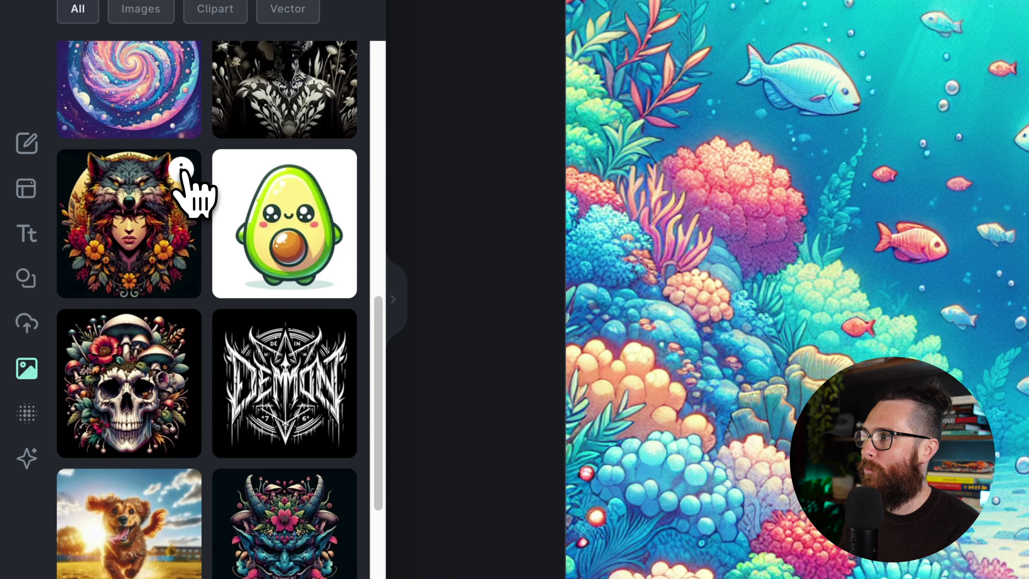
Add the wolf-cap woman portrait to the canvas and load its prompt into the generator
left_click(182, 170)
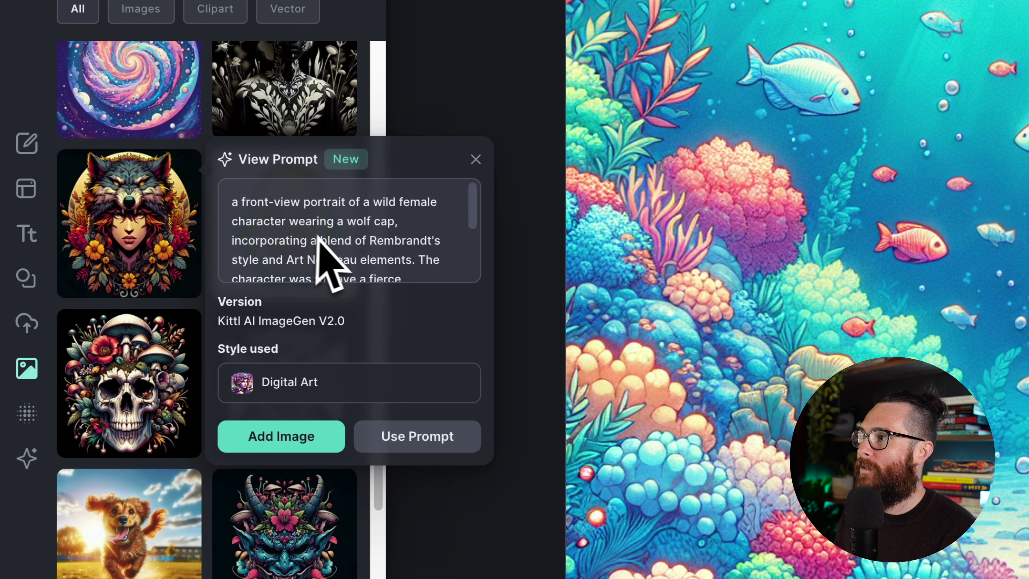
scroll(335, 248, "down", 3)
scroll(336, 256, "up", 3)
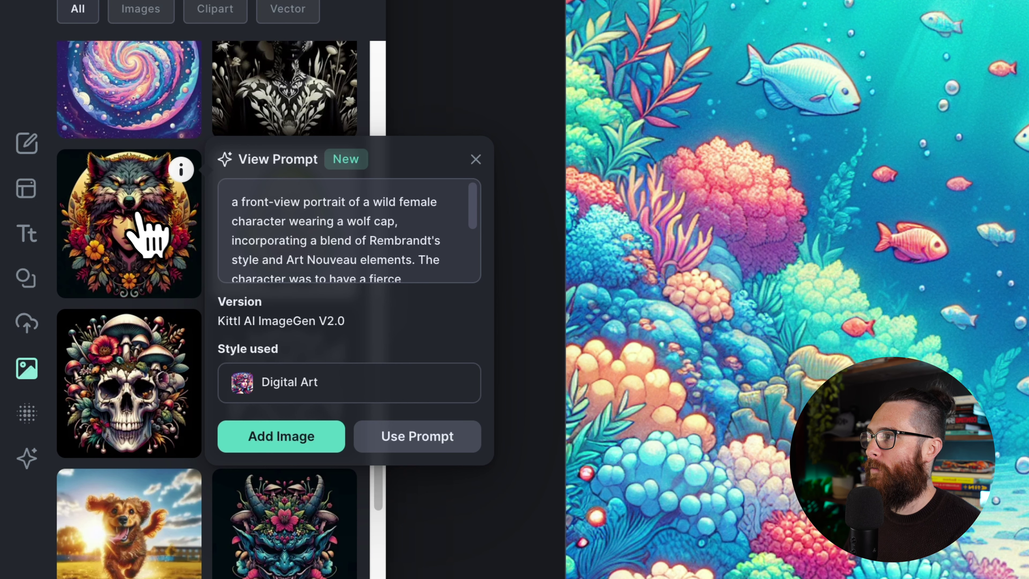
left_click(137, 226)
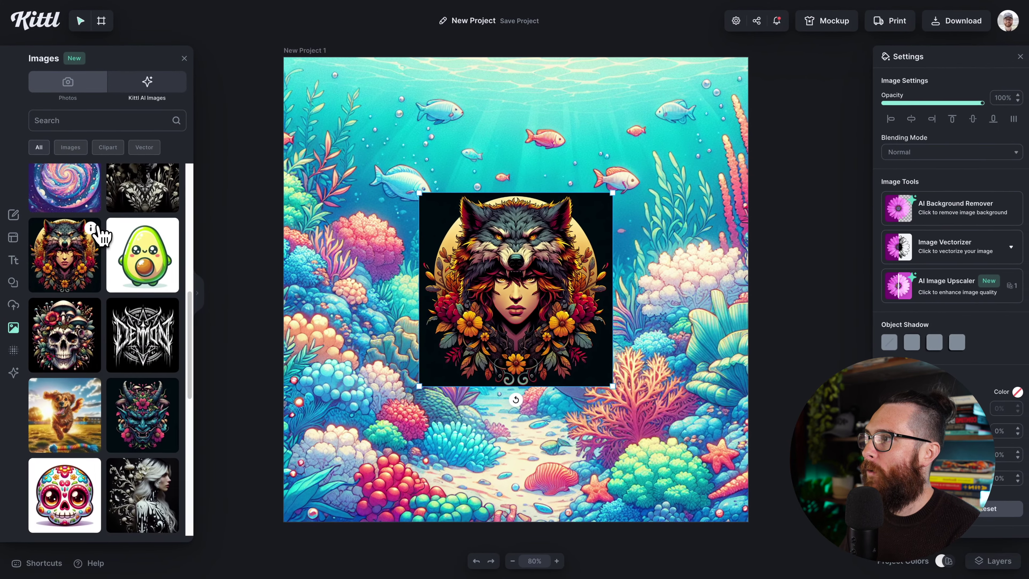
left_click(157, 176)
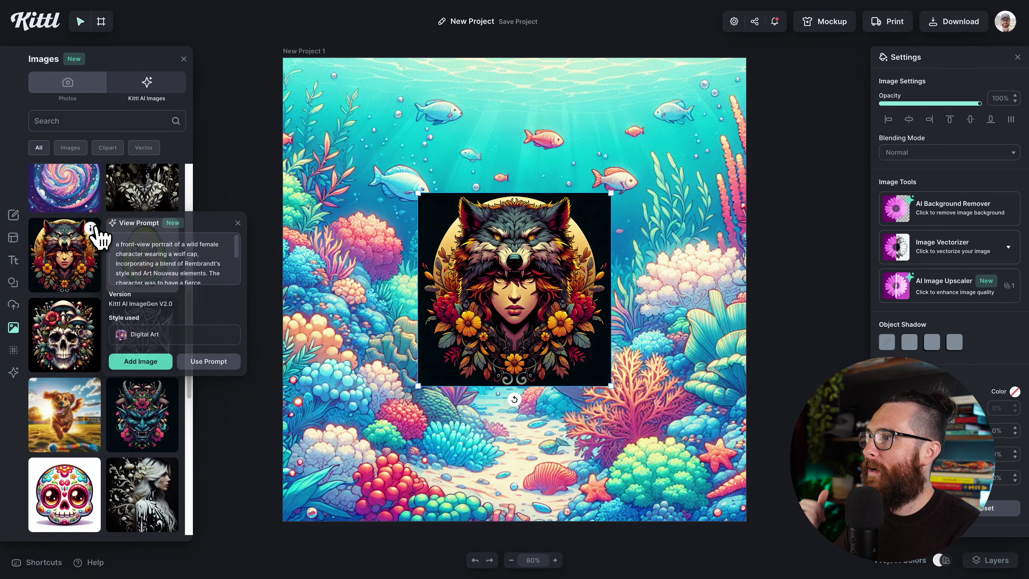
left_click(209, 362)
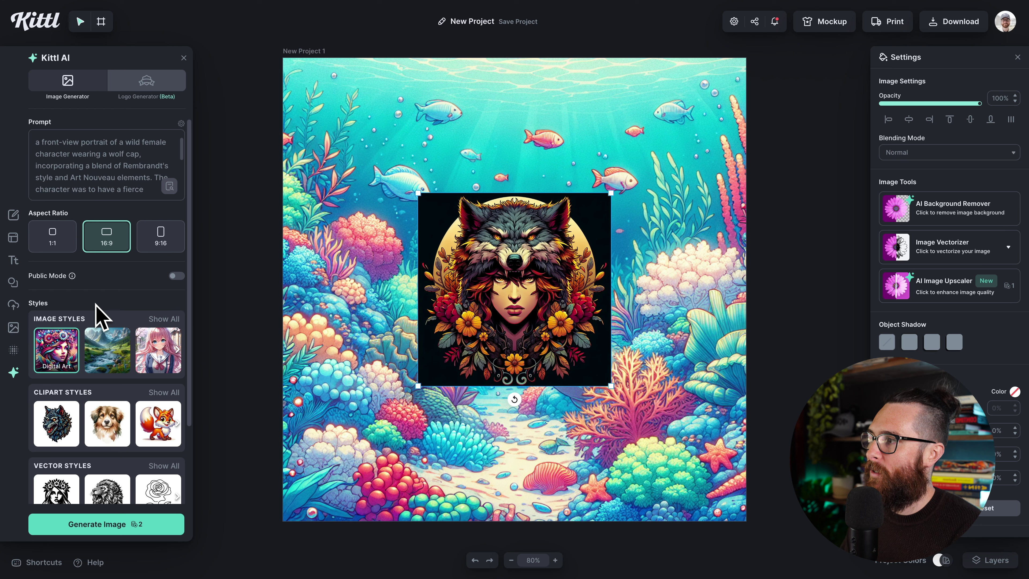
Set the wolf portrait prompt to a 1:1 aspect ratio with the Psychedelic style
left_click_drag(94, 177, 35, 140)
left_click(62, 251)
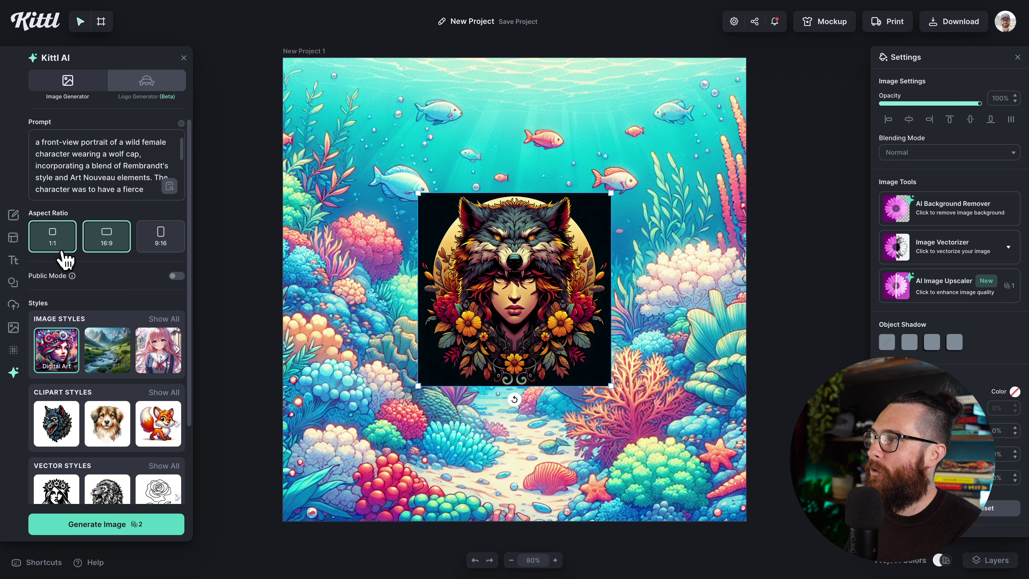
scroll(108, 359, "right", 5)
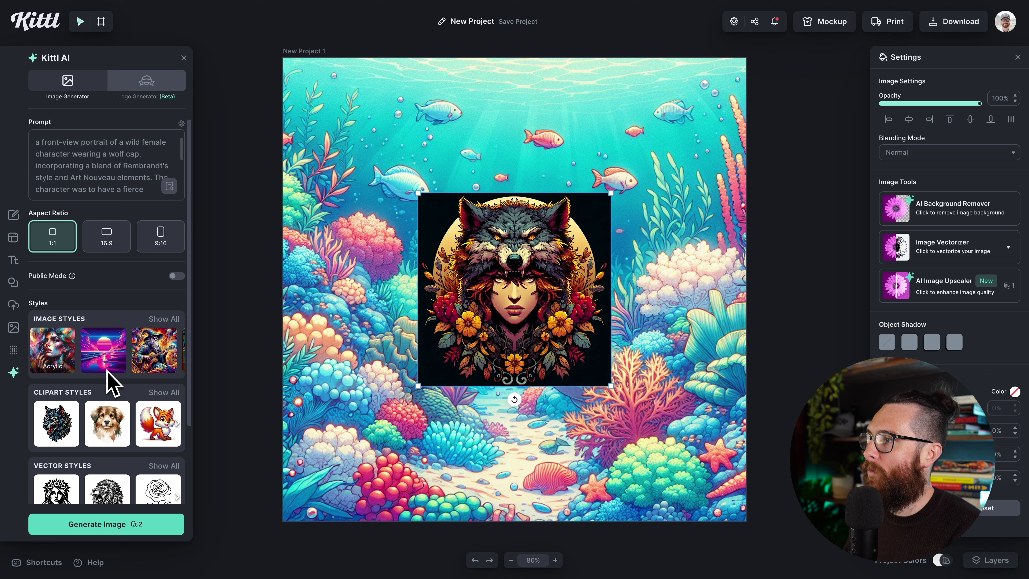
left_click(160, 366)
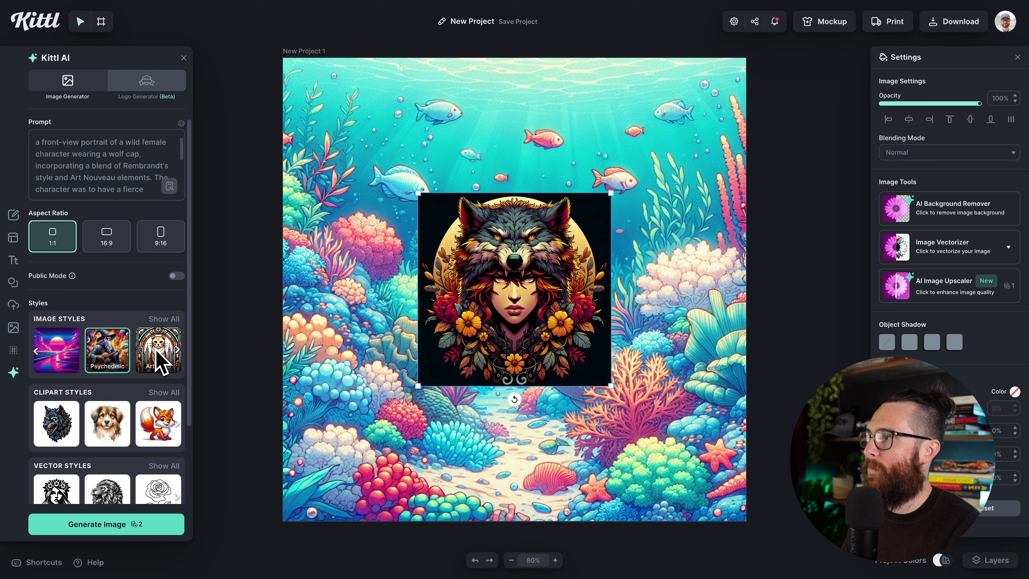
Return to the image library and filter it to show only vector images
left_click(18, 335)
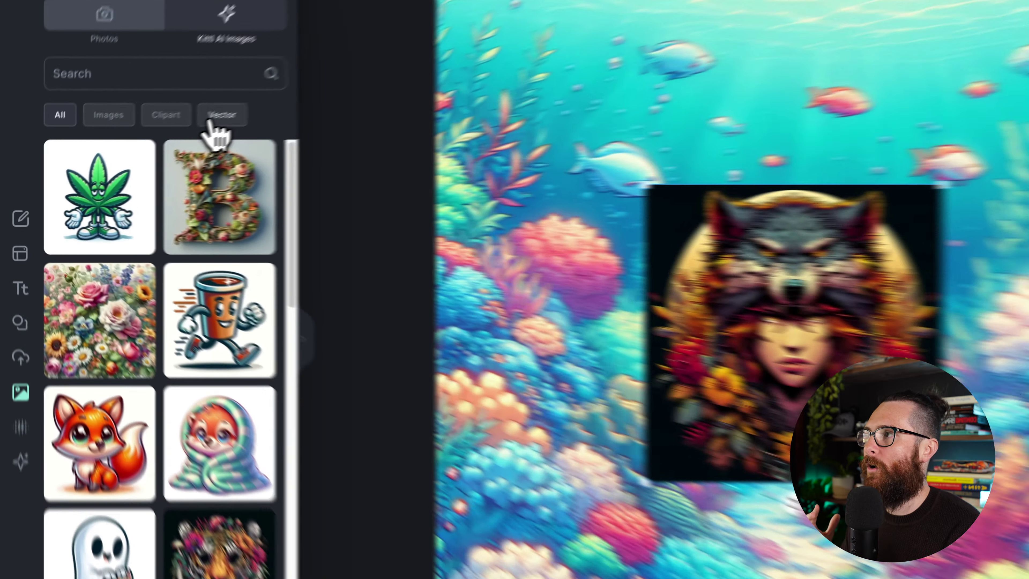
left_click(138, 150)
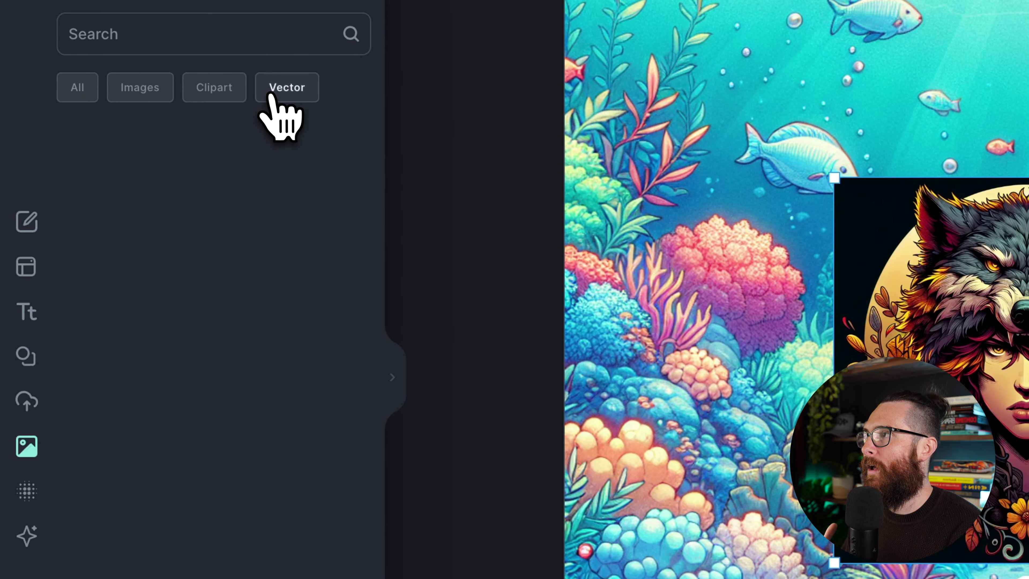
scroll(322, 340, "down", 4)
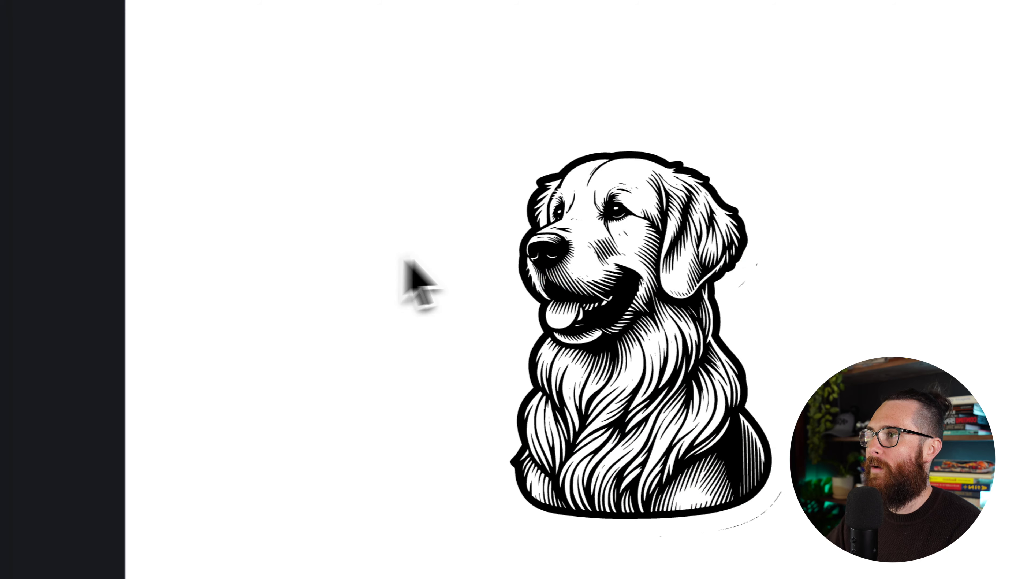
Enlarge the dog illustration and recolour it red (ff4040)
left_click(555, 231)
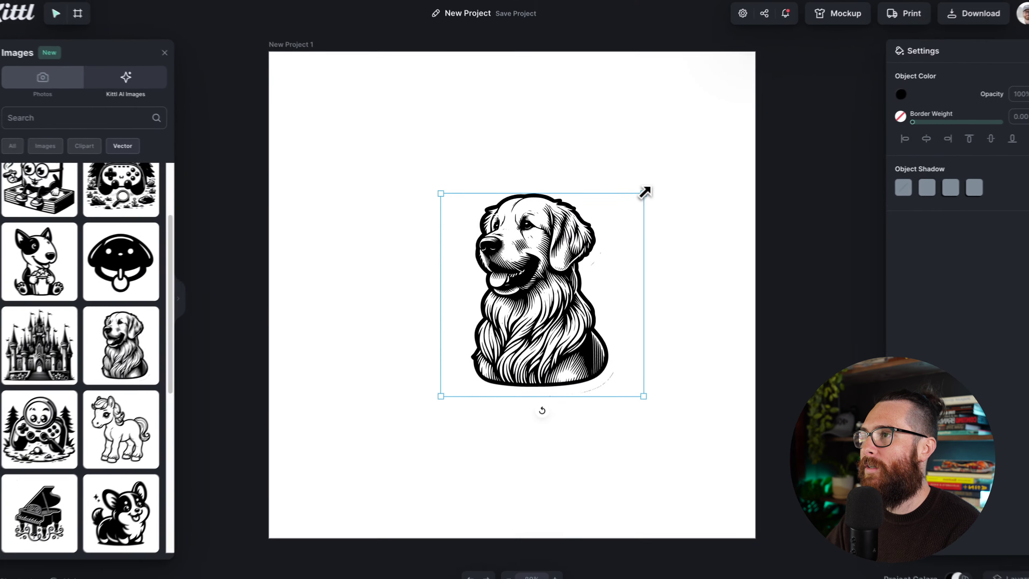
left_click_drag(645, 191, 709, 125)
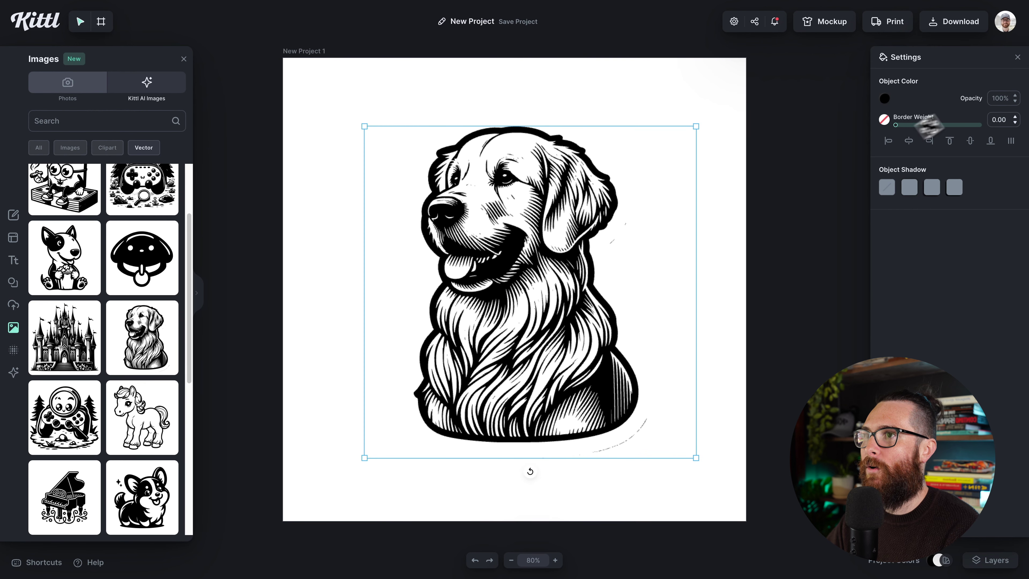
left_click(884, 98)
left_click_drag(841, 162, 923, 140)
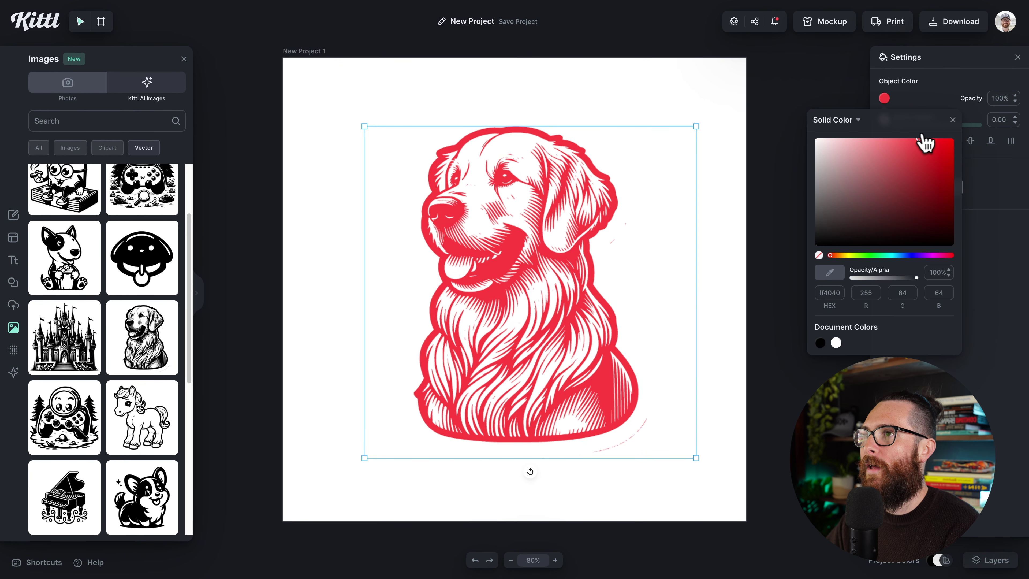
left_click(851, 110)
Delete the red dog illustration so the canvas is blank again
left_click(545, 249)
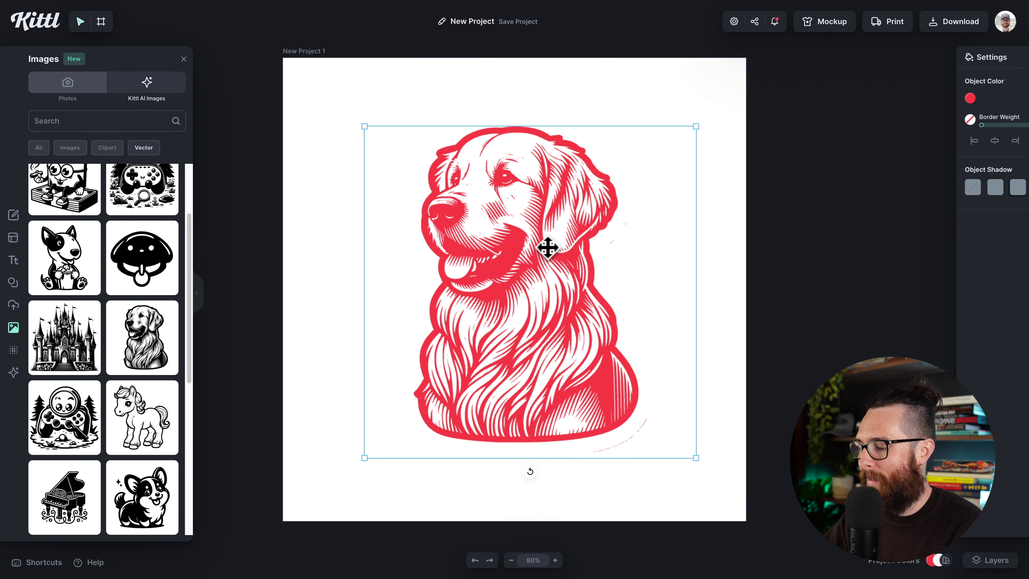
key("Delete")
scroll(74, 358, "up", 3)
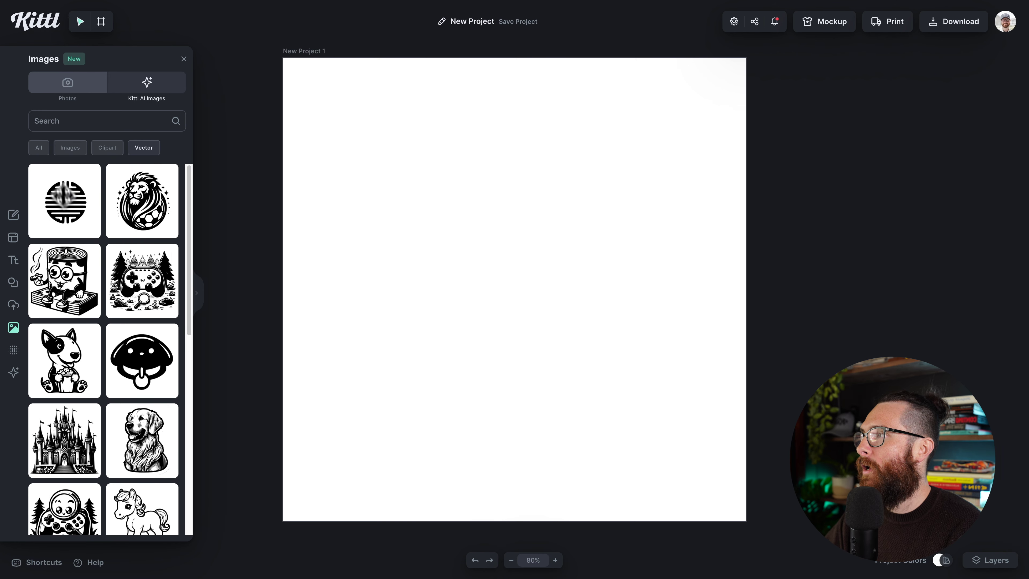
Set the image filter back to All, search for 'mascot' and scroll the results
left_click(40, 148)
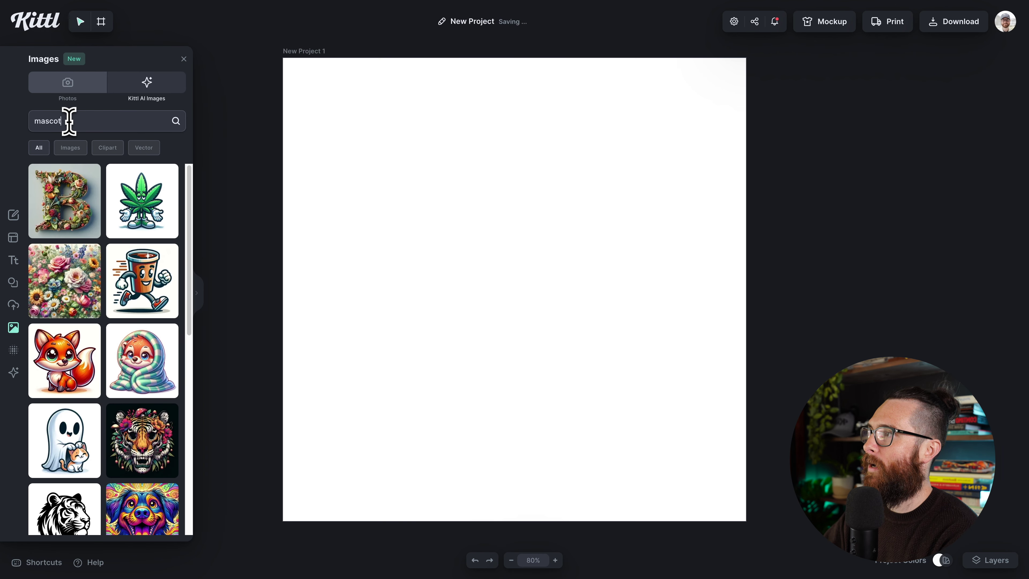
key("Return")
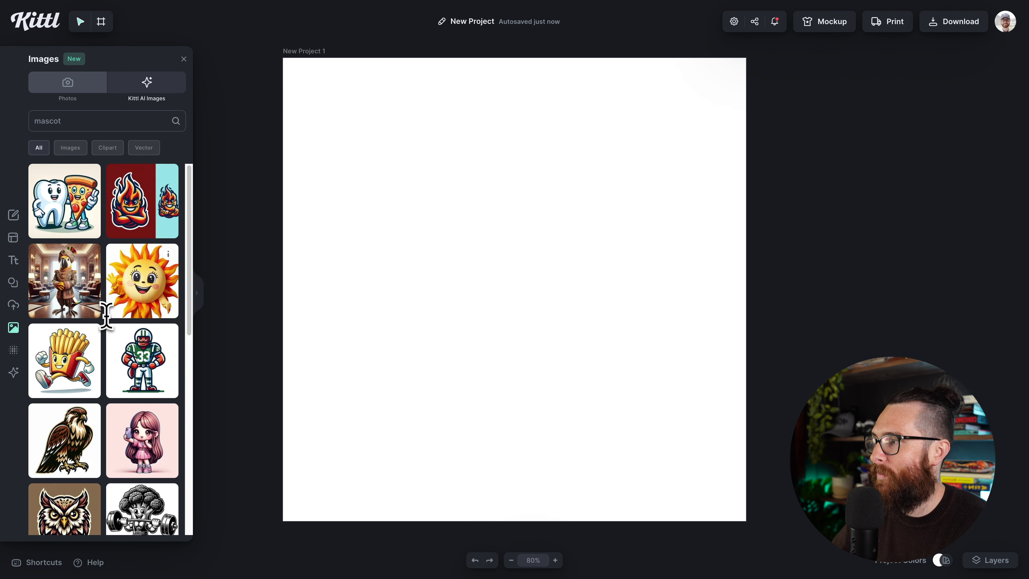
scroll(106, 315, "down", 4)
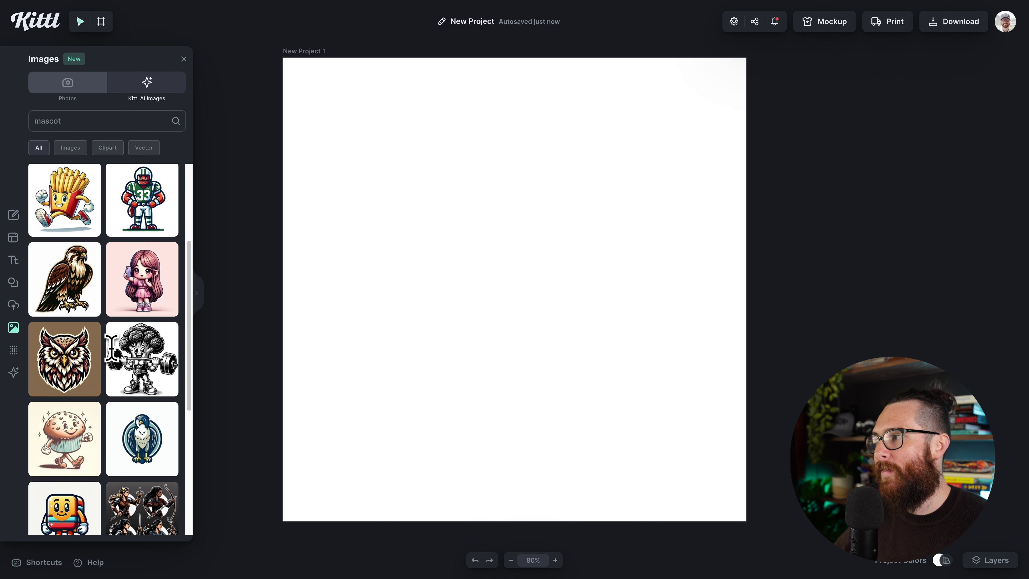
scroll(111, 347, "down", 6)
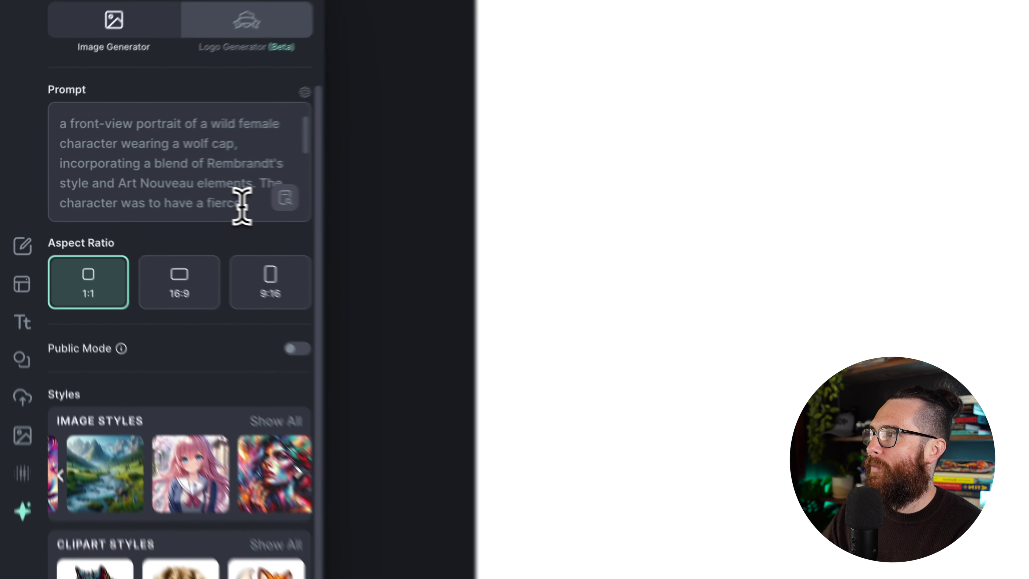
Open the full Image Styles gallery and scroll down through its clipart and vector styles
left_click_drag(141, 189, 29, 135)
left_click(291, 215)
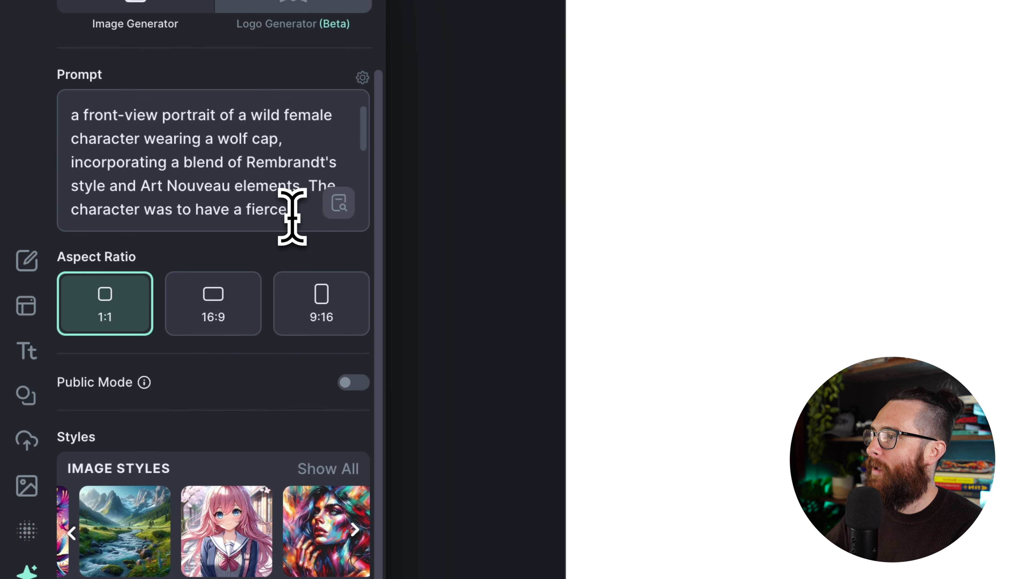
scroll(275, 405, "down", 2)
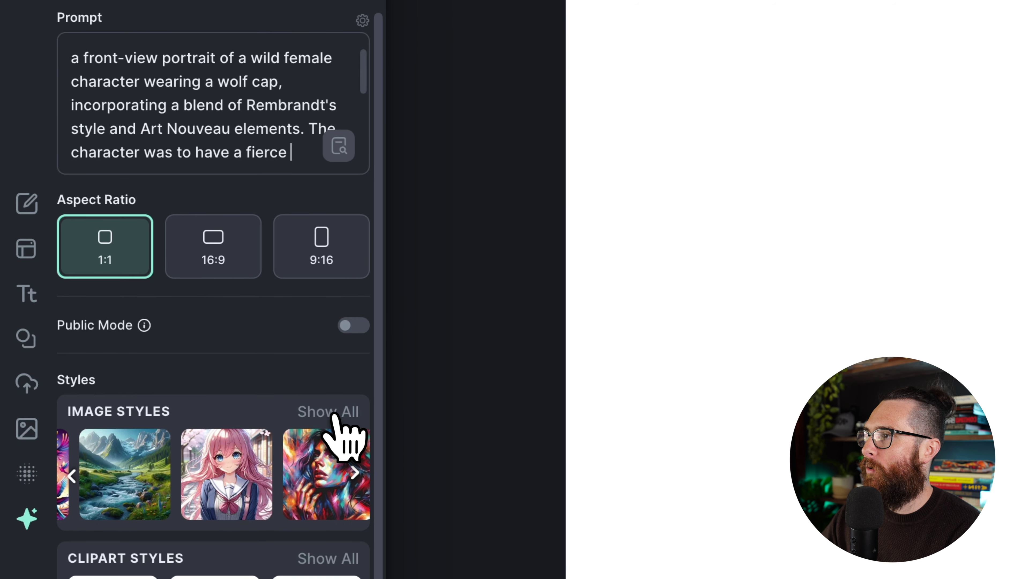
left_click(333, 413)
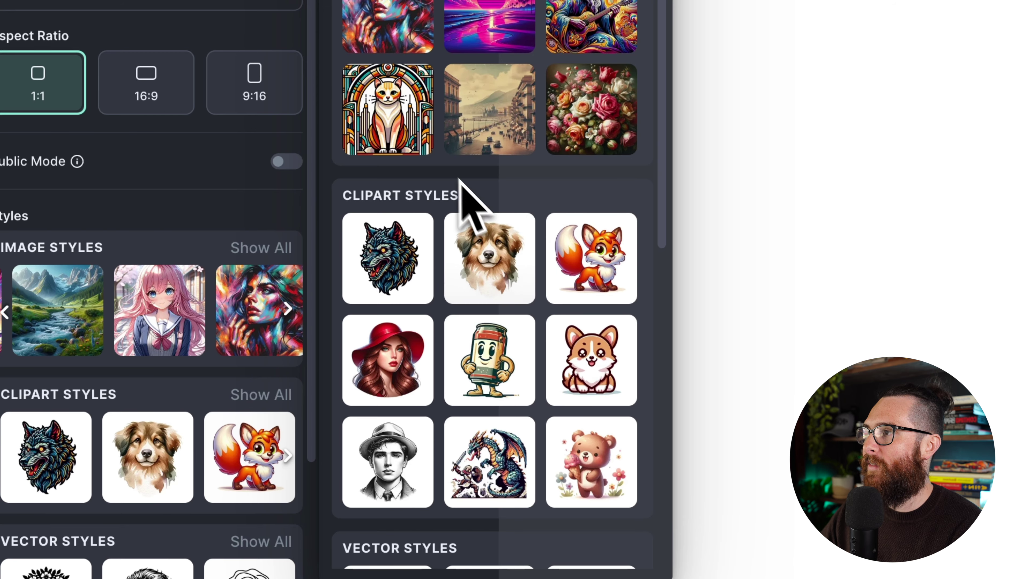
scroll(489, 181, "down", 8)
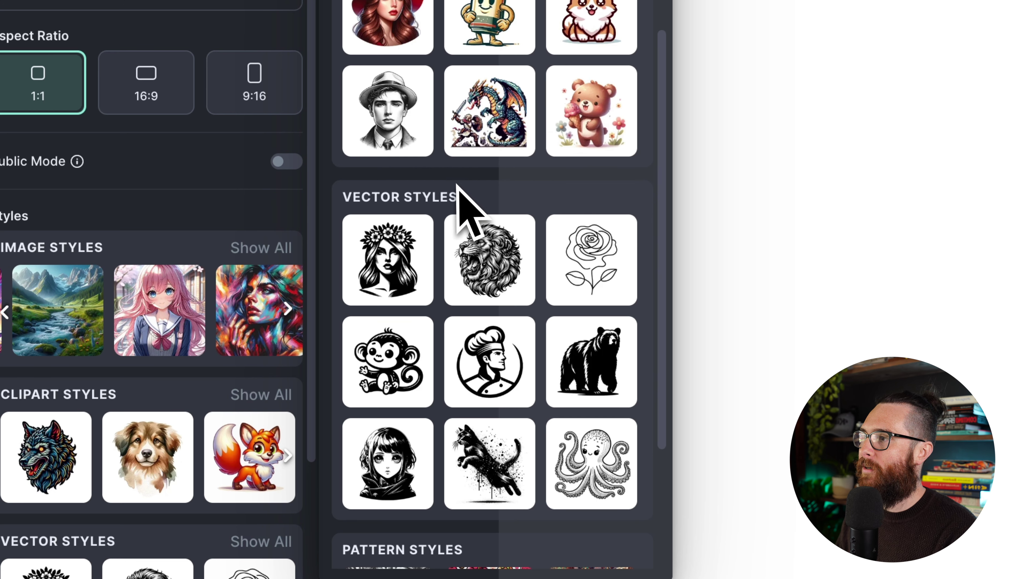
scroll(493, 474, "down", 1)
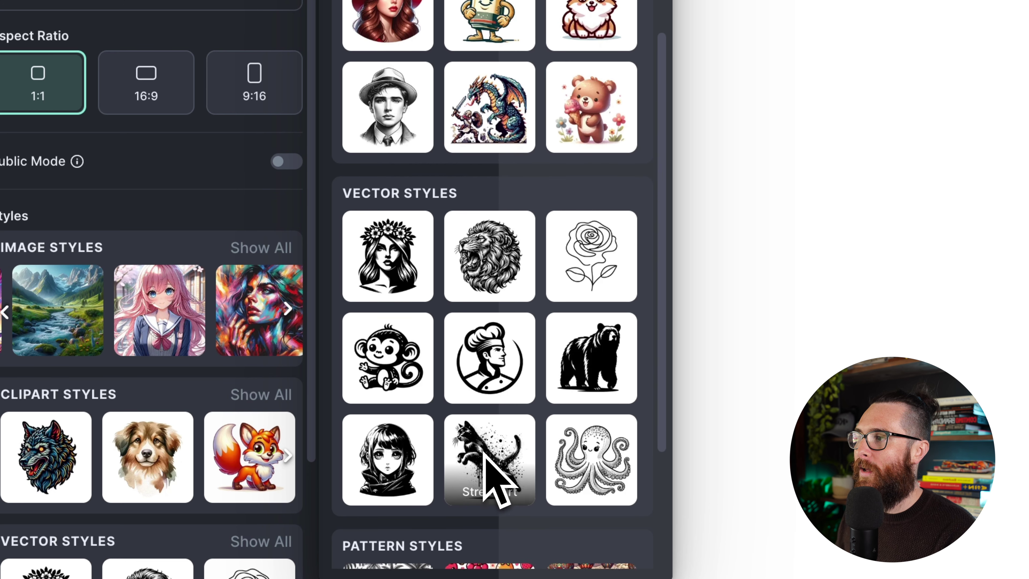
scroll(615, 478, "down", 1)
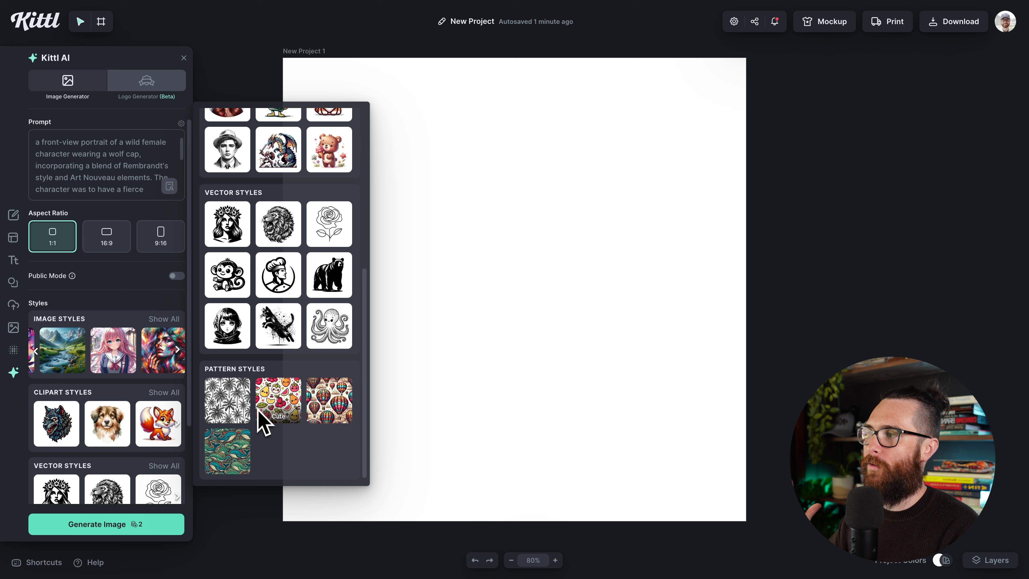
Browse the Pattern and Image Styles presets in the full style gallery
scroll(326, 414, "up", 7)
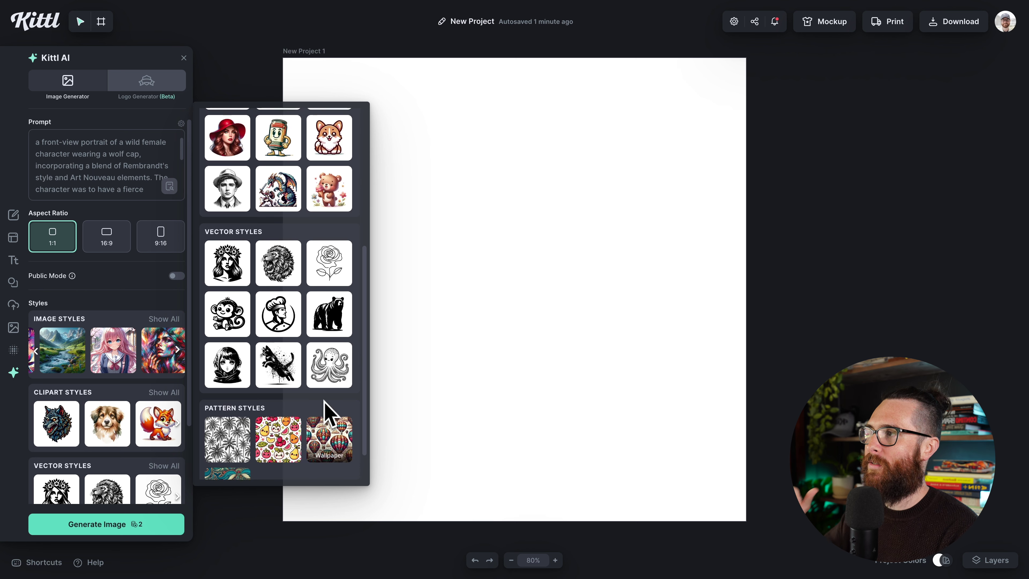
scroll(319, 389, "down", 7)
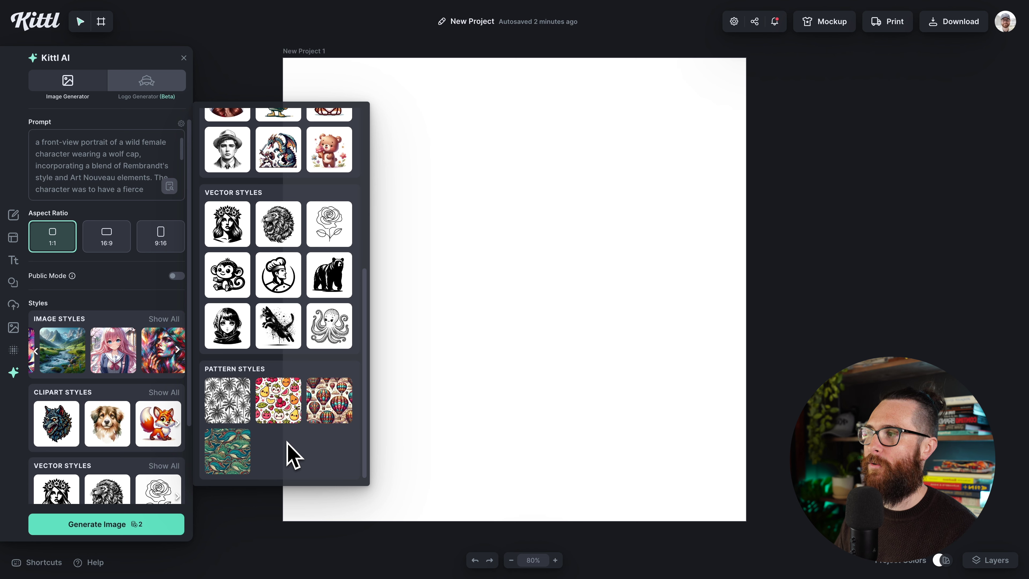
scroll(292, 454, "up", 7)
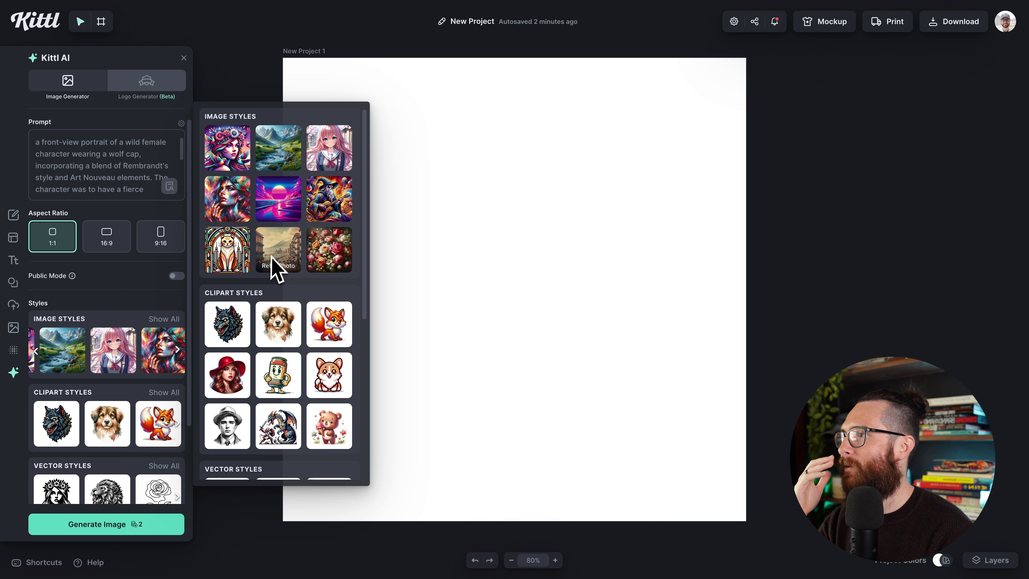
Generate the wolf-cap portrait in Retro Photo style and stretch it to fill the 1:1 artboard
left_click(288, 257)
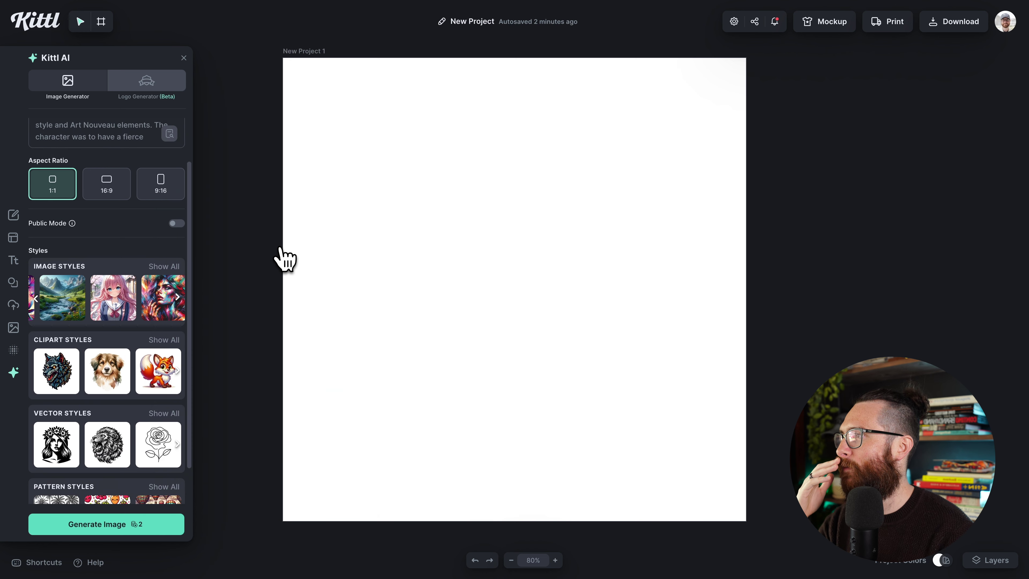
left_click(106, 527)
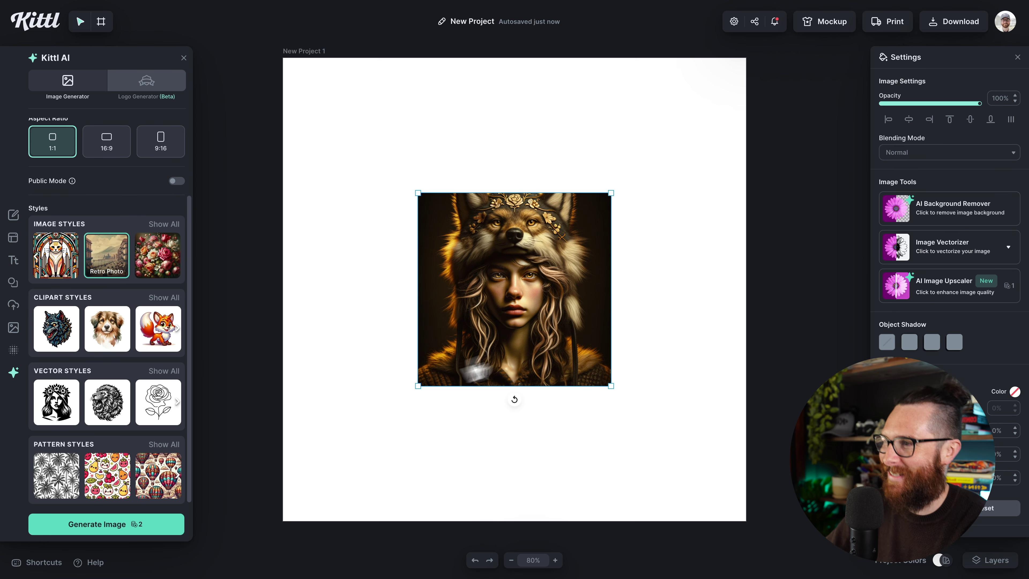
left_click_drag(613, 199, 779, 81)
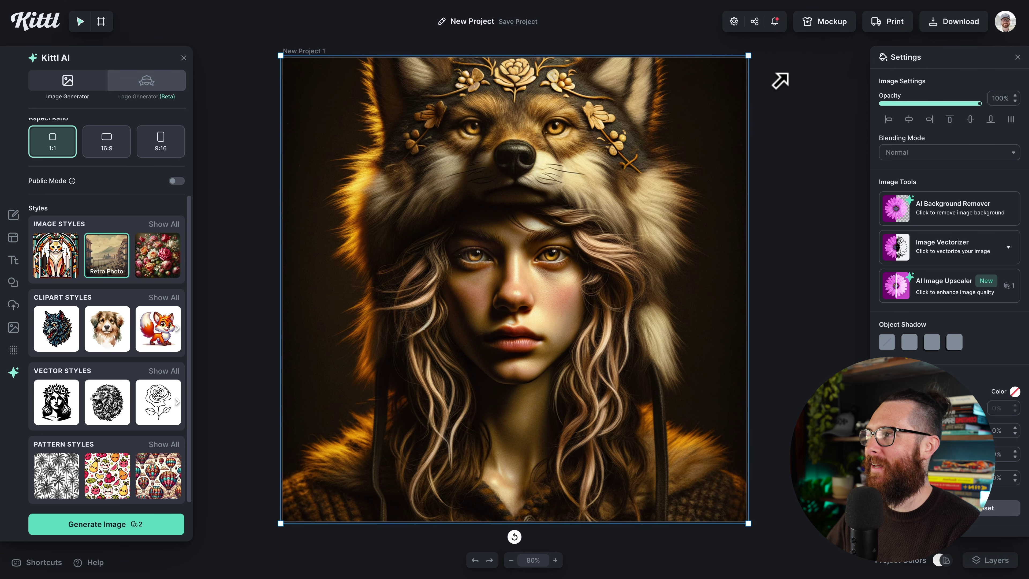
scroll(132, 248, "up", 3)
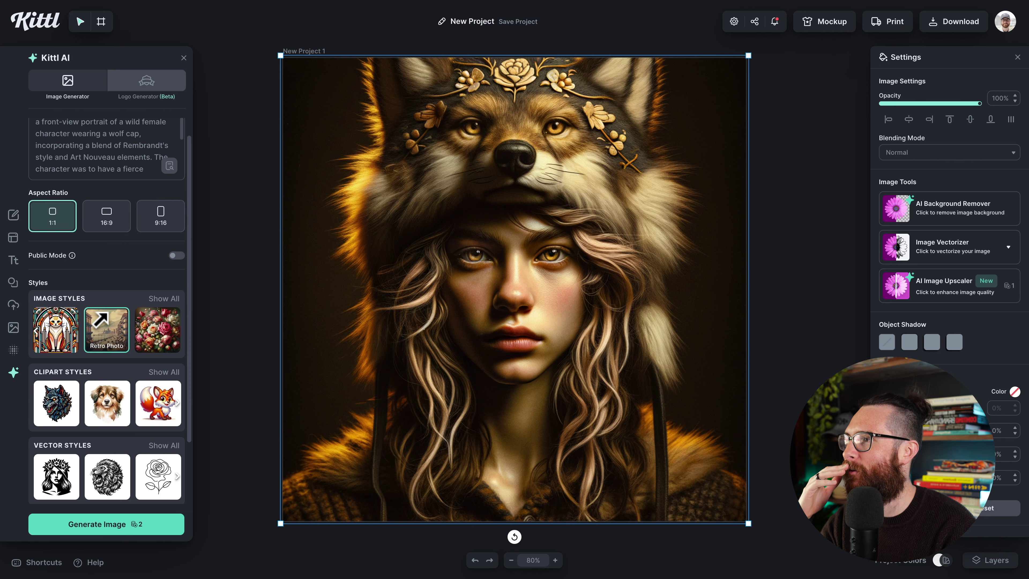
scroll(107, 312, "up", 1)
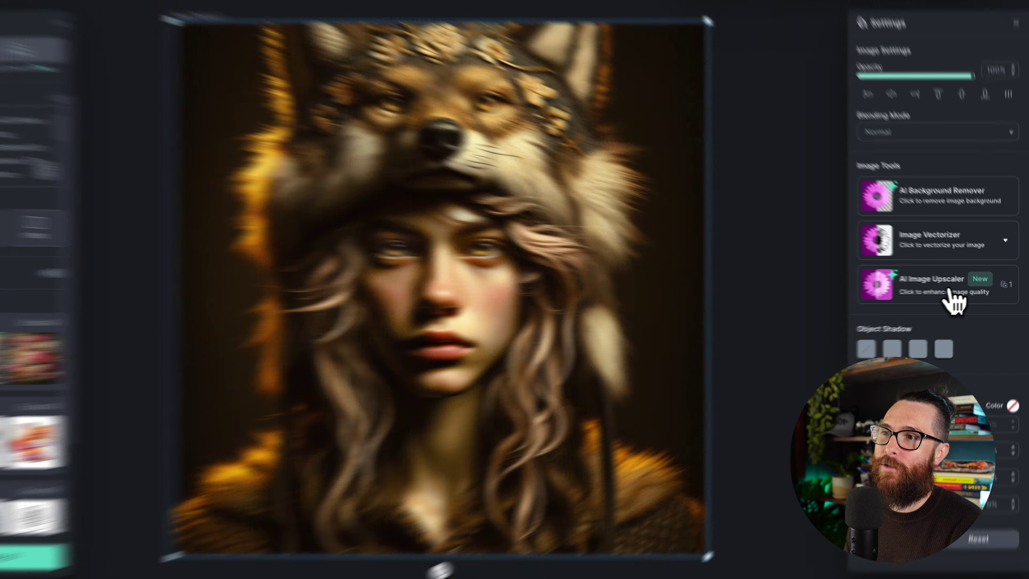
Run the AI Image Upscaler on the wolf-cap portrait to replace it with an enhanced version
left_click(960, 292)
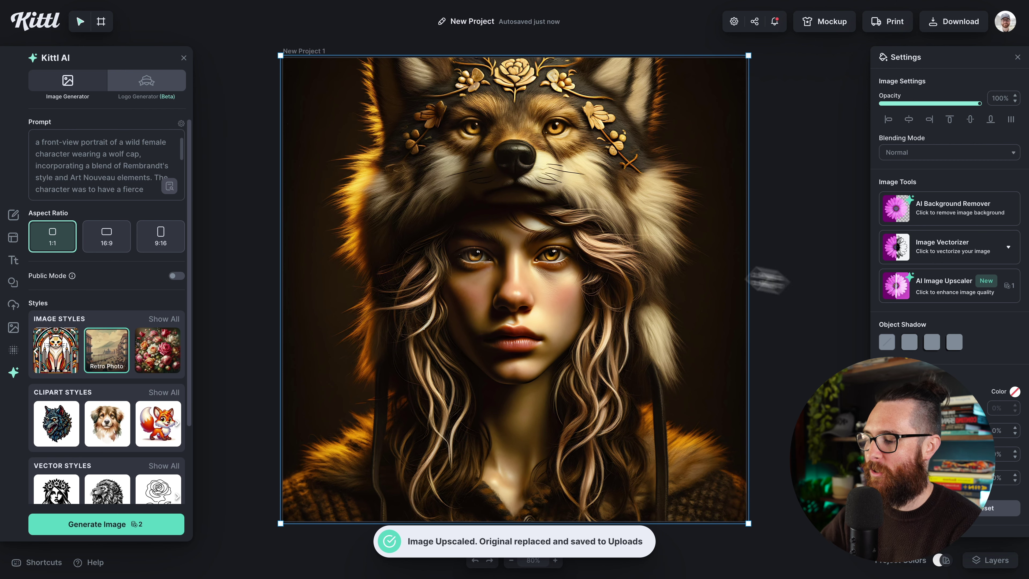
scroll(561, 266, "up", 5)
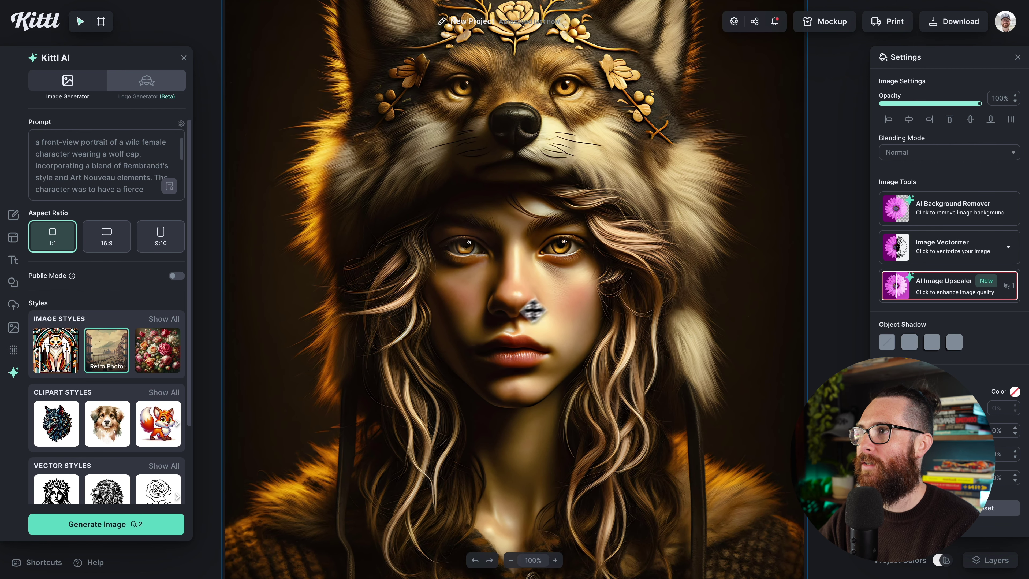
scroll(503, 140, "up", 3)
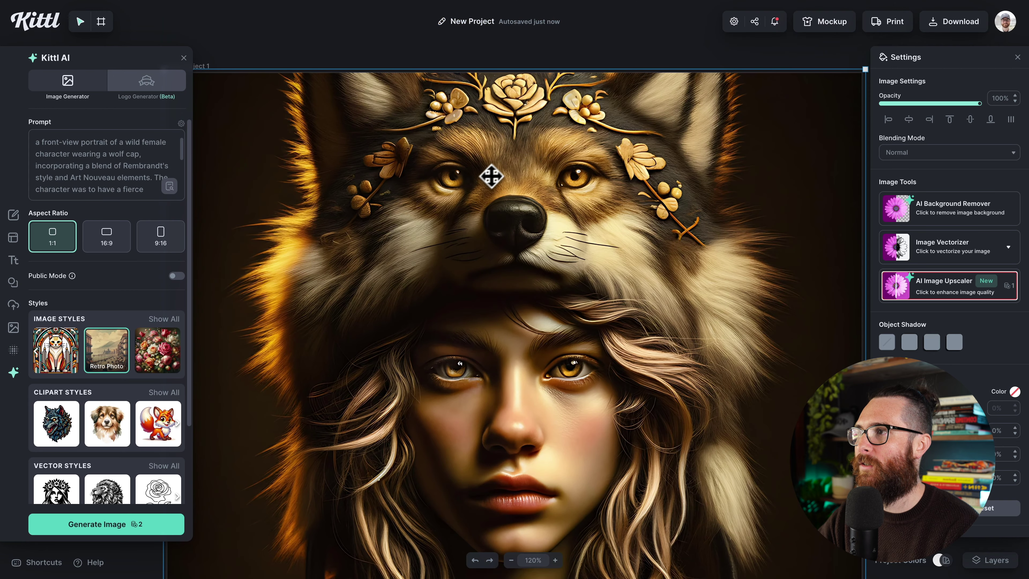
scroll(491, 176, "up", 2)
scroll(511, 174, "down", 2)
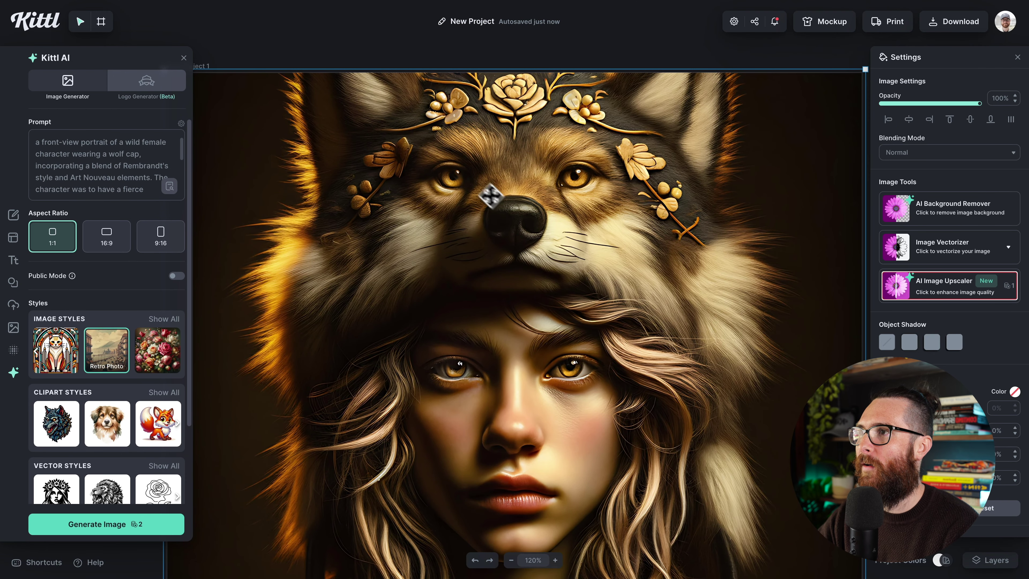
scroll(491, 196, "down", 1)
scroll(602, 161, "down", 3)
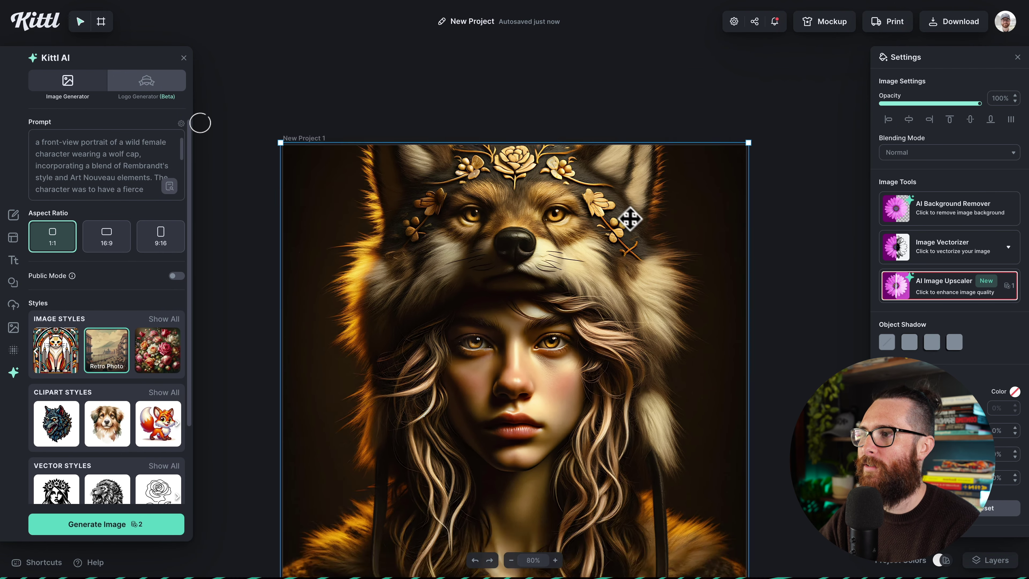